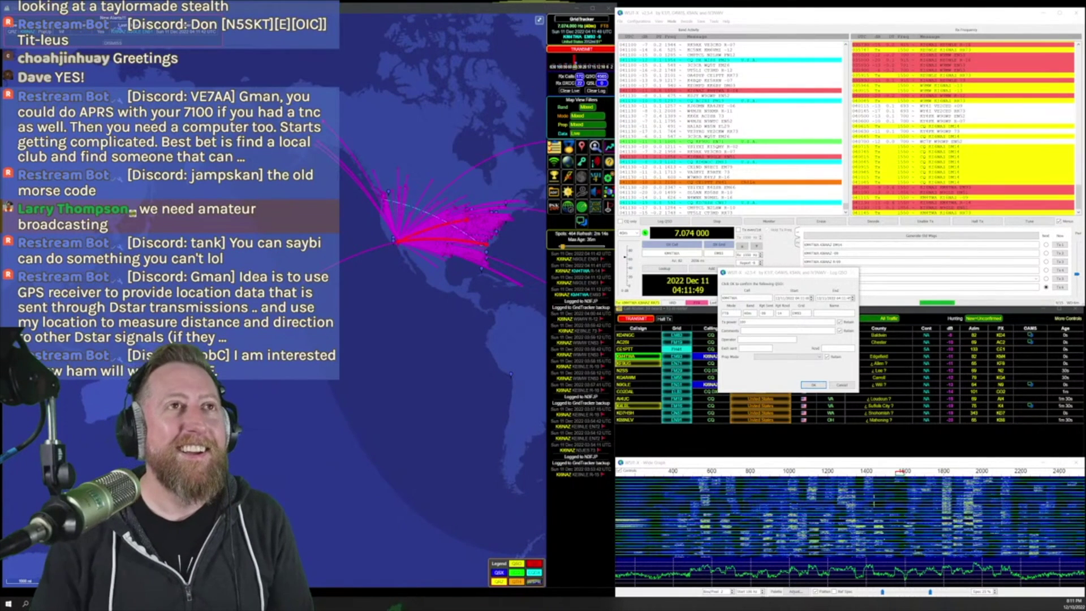
Log two completed FT8 contacts by confirming each Log QSO dialog
click(812, 384)
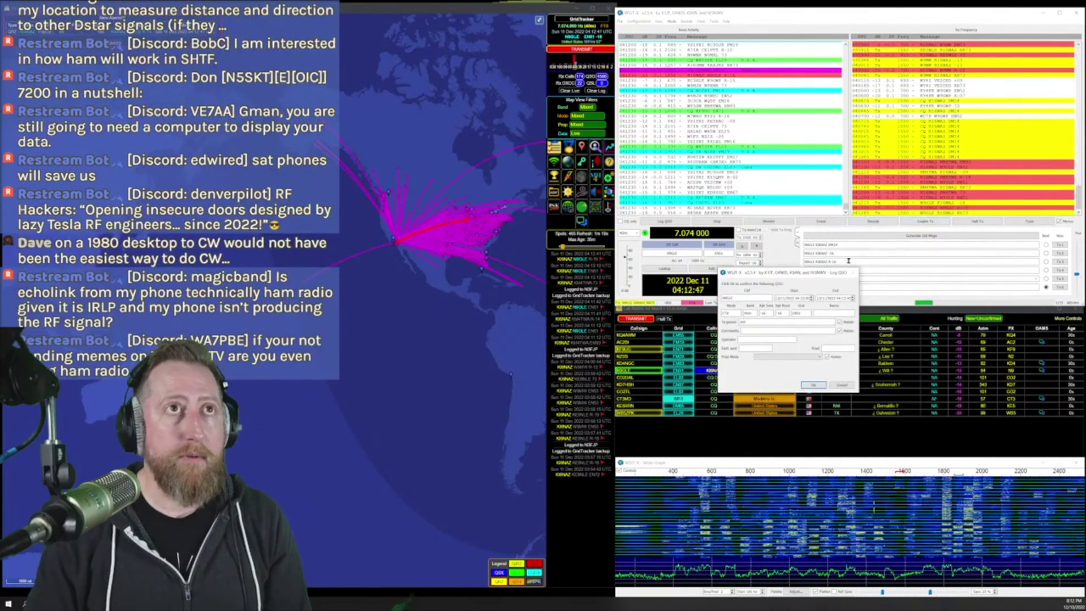
click(813, 386)
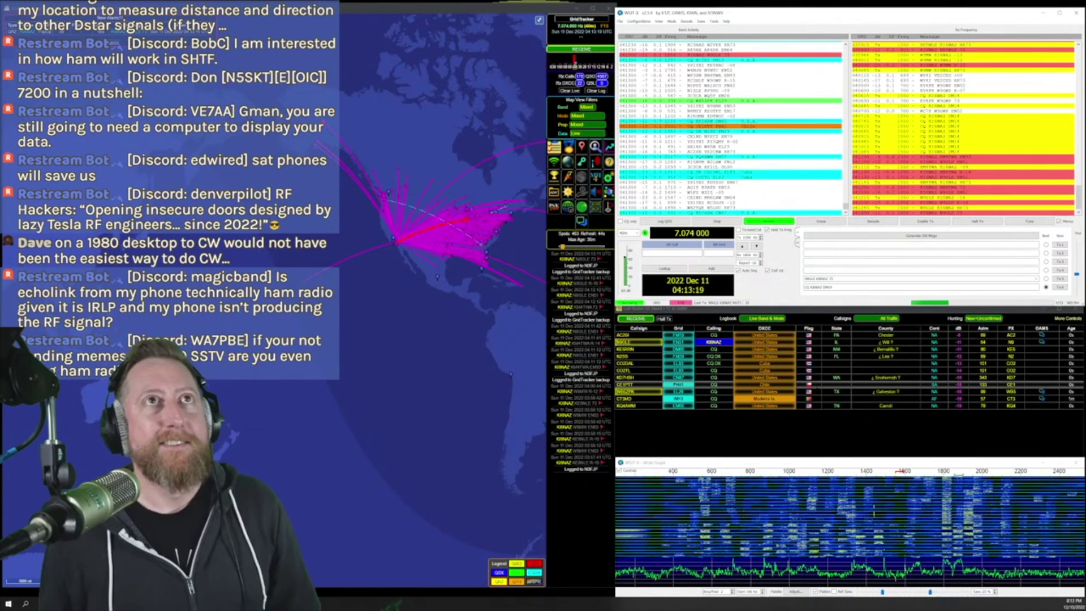
Turn Enable Tx back on so WSJT-X resumes answering stations on 40 m
click(926, 222)
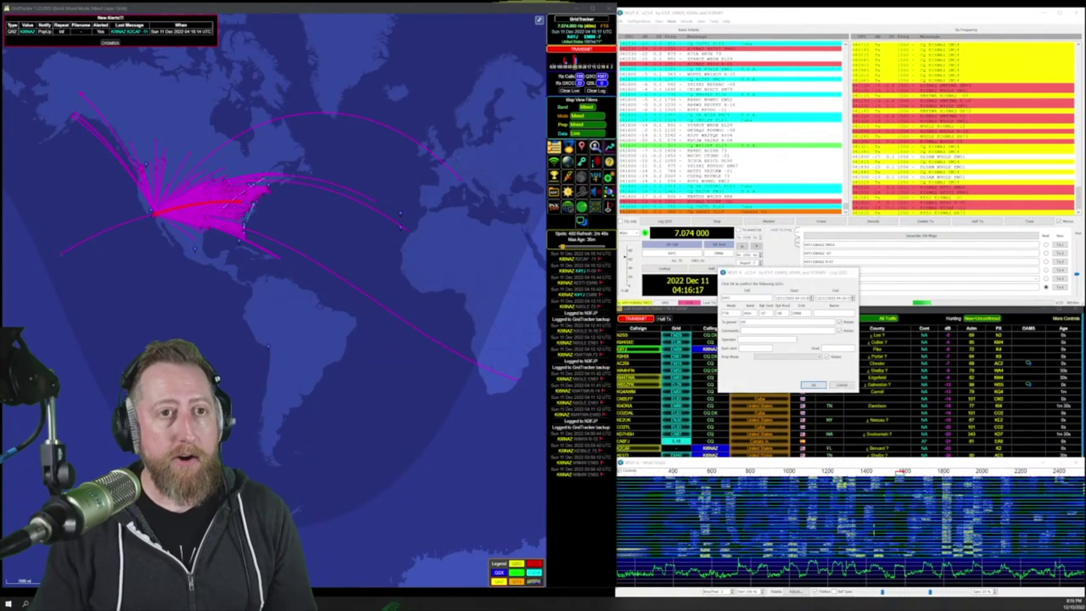
Confirm the Log QSO dialog to save the latest completed FT8 contact
click(813, 384)
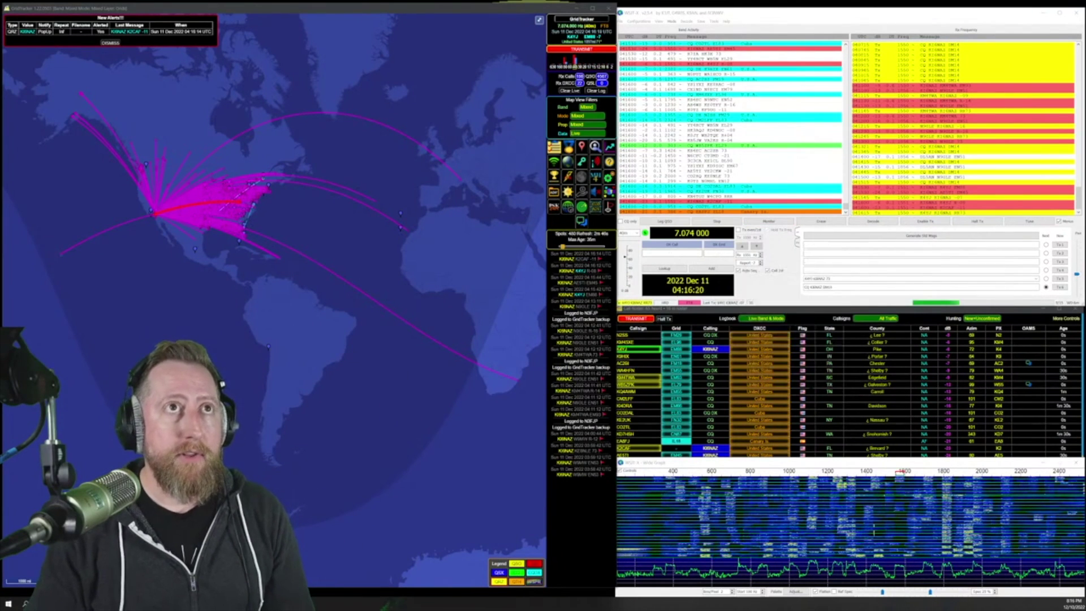